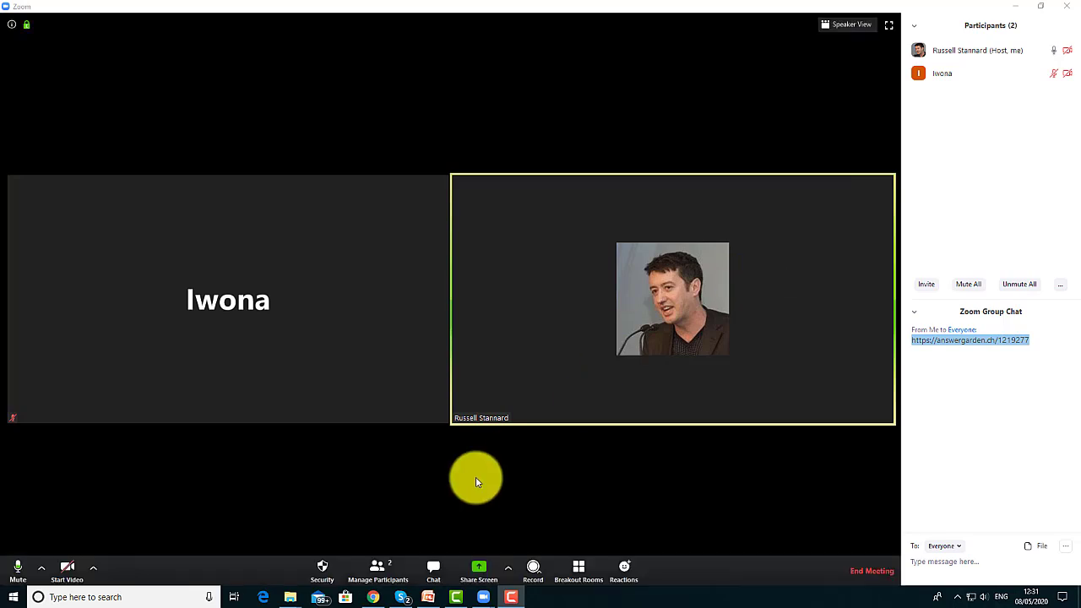
- Open the Share Screen caret menu showing one-participant versus multiple-participant sharing options
{"action": "left_click", "coordinate": [508, 571]}
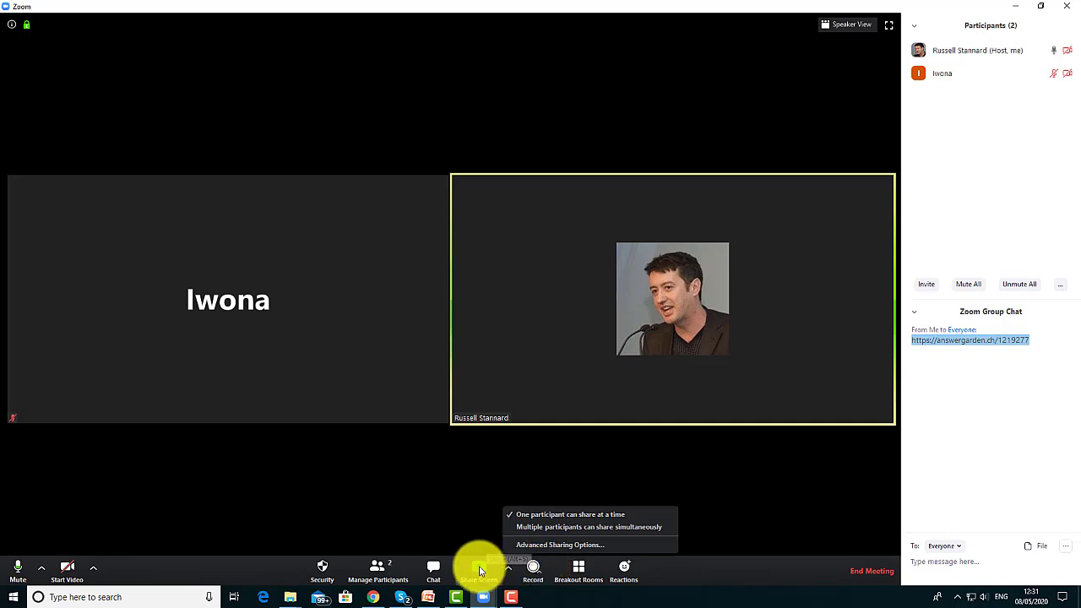
- Share the Whiteboard with the meeting and hide its annotation toolbar
{"action": "left_click", "coordinate": [479, 569]}
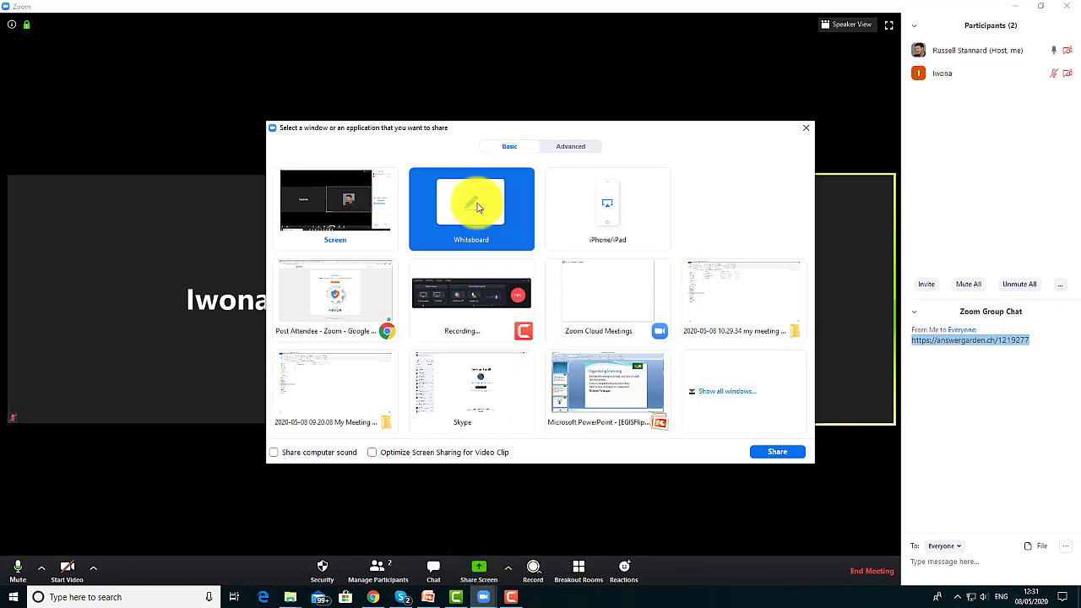
{"action": "left_click", "coordinate": [777, 453]}
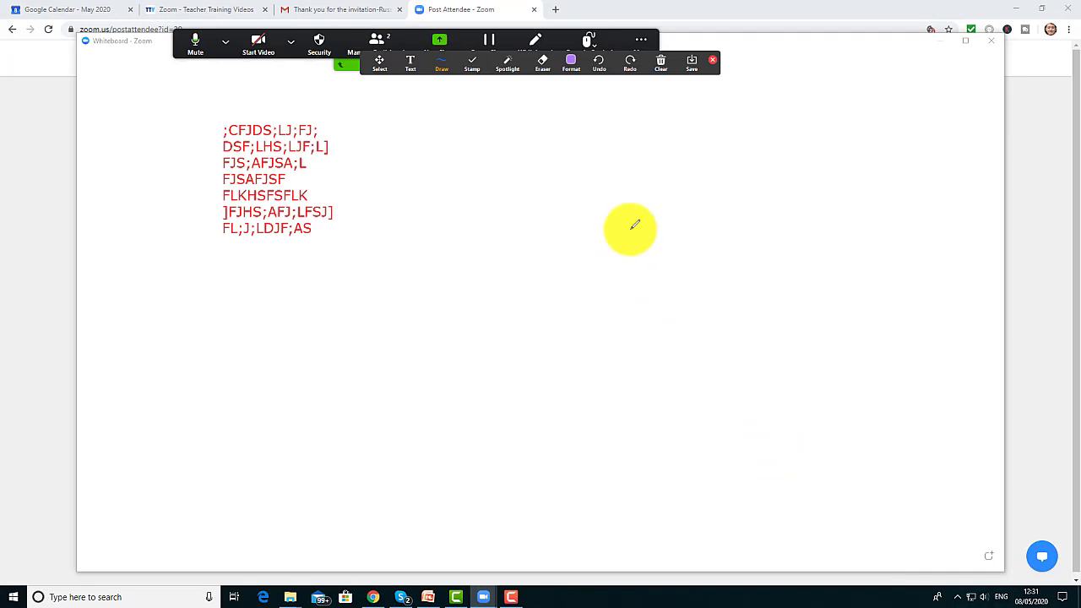
{"action": "left_click", "coordinate": [712, 59]}
- Show the Remote Control dropdown for giving mouse/keyboard control to the other participant
{"action": "mouse_move", "coordinate": [432, 66]}
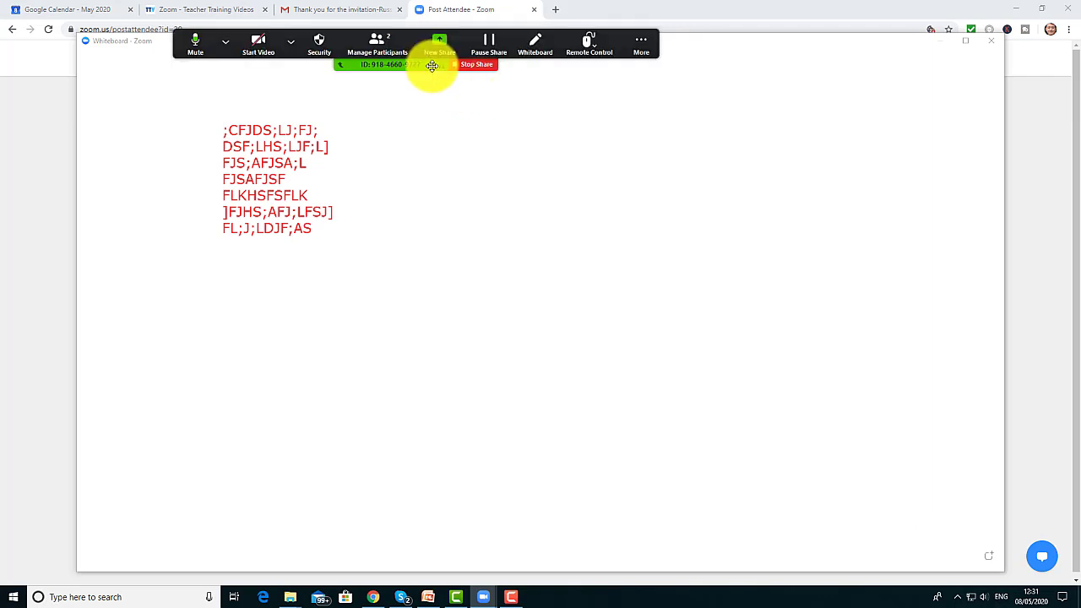
{"action": "left_click", "coordinate": [595, 46]}
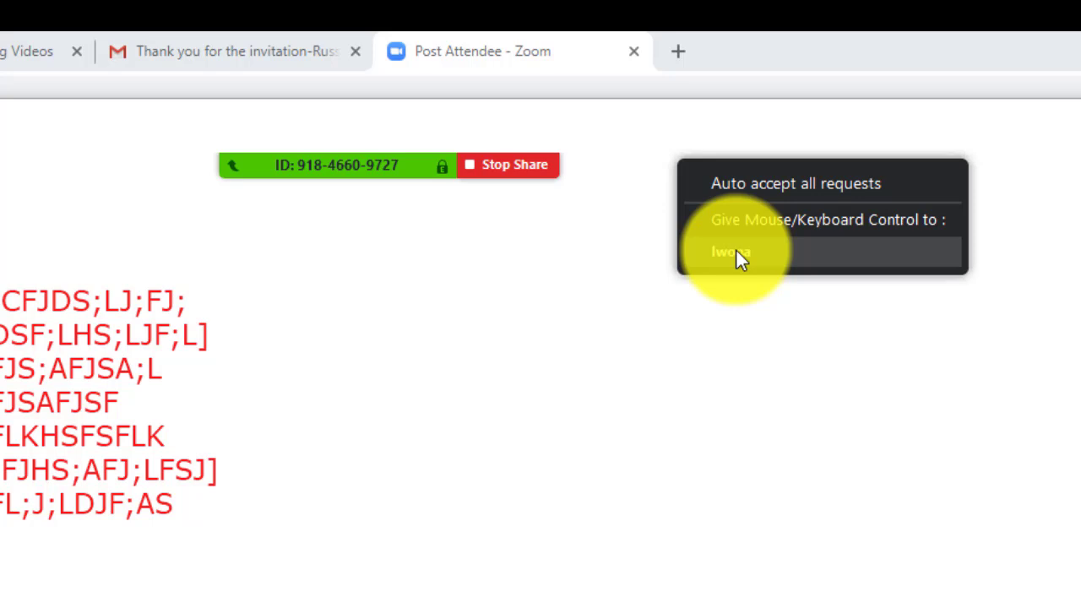
{"action": "mouse_move", "coordinate": [410, 169]}
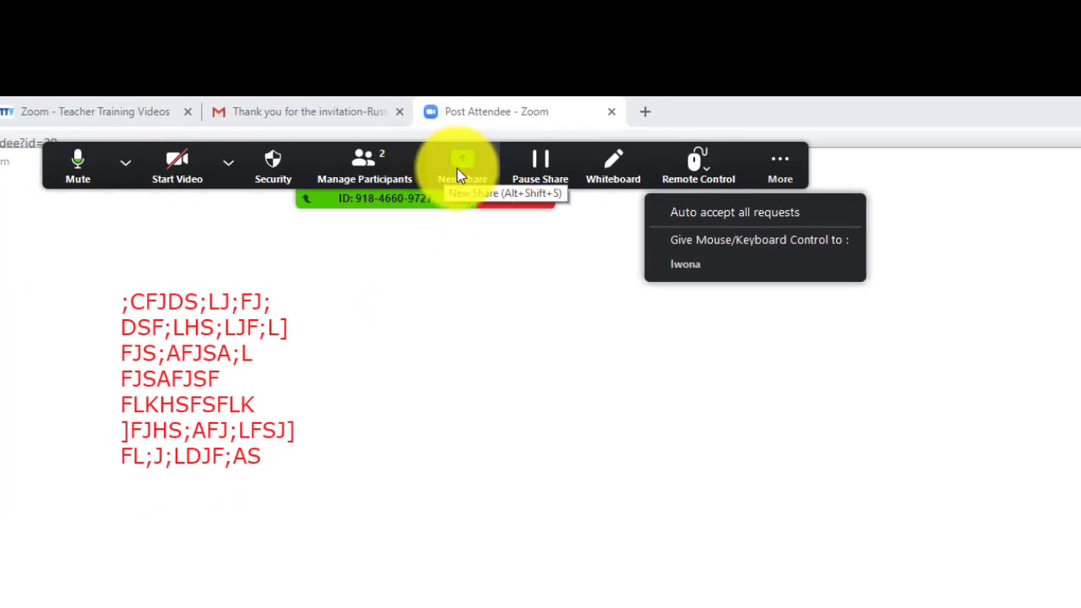
- Turn on 'Allow participants to annotate' from the More menu on the sharing toolbar
{"action": "left_click", "coordinate": [788, 171]}
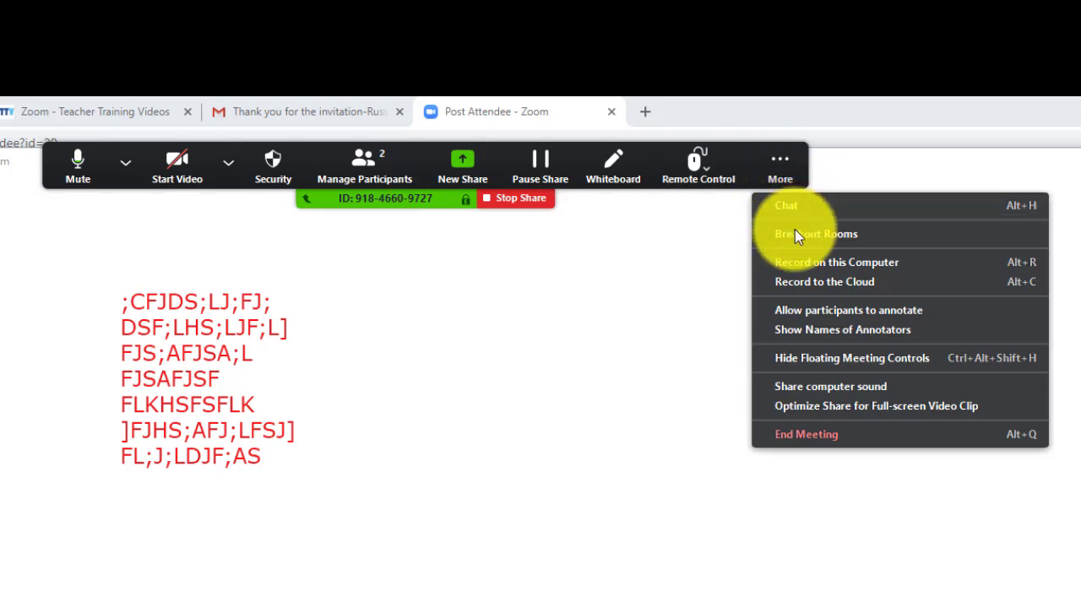
{"action": "left_click", "coordinate": [820, 313]}
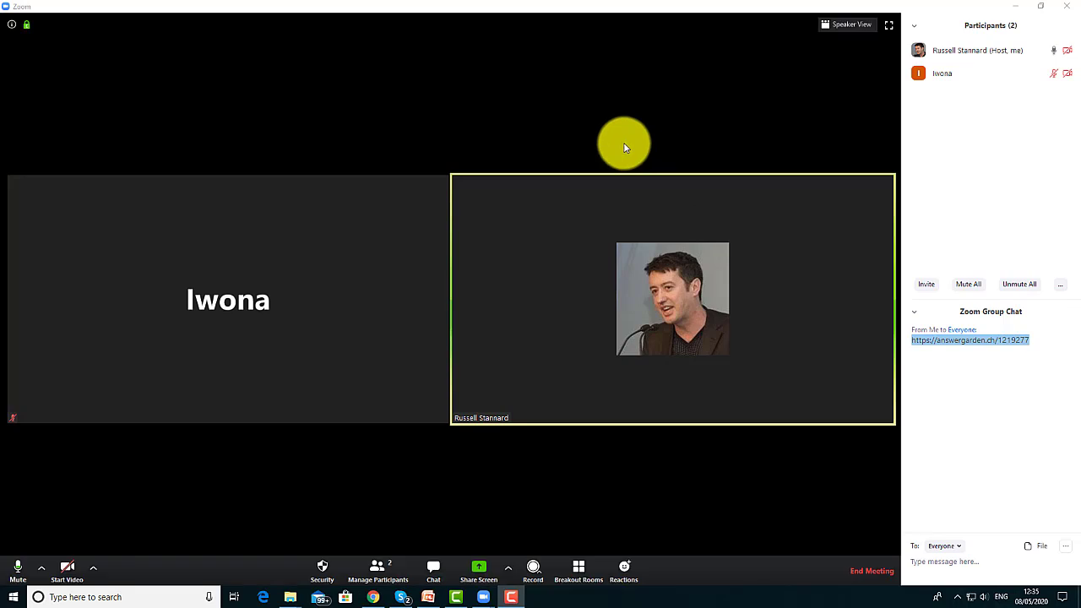
{"action": "left_click", "coordinate": [889, 25]}
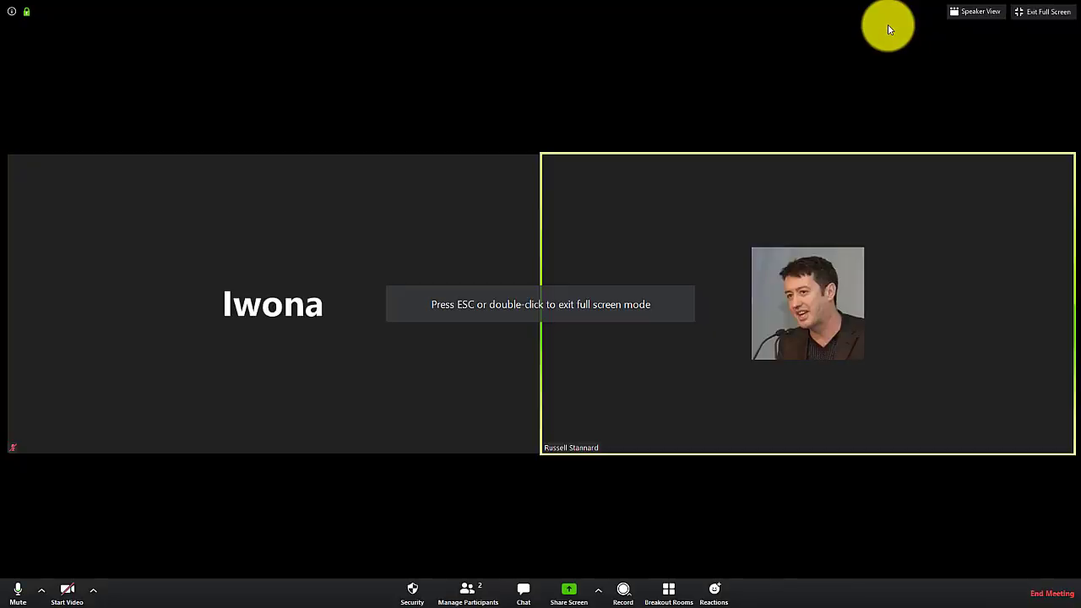
{"action": "left_click", "coordinate": [1042, 17]}
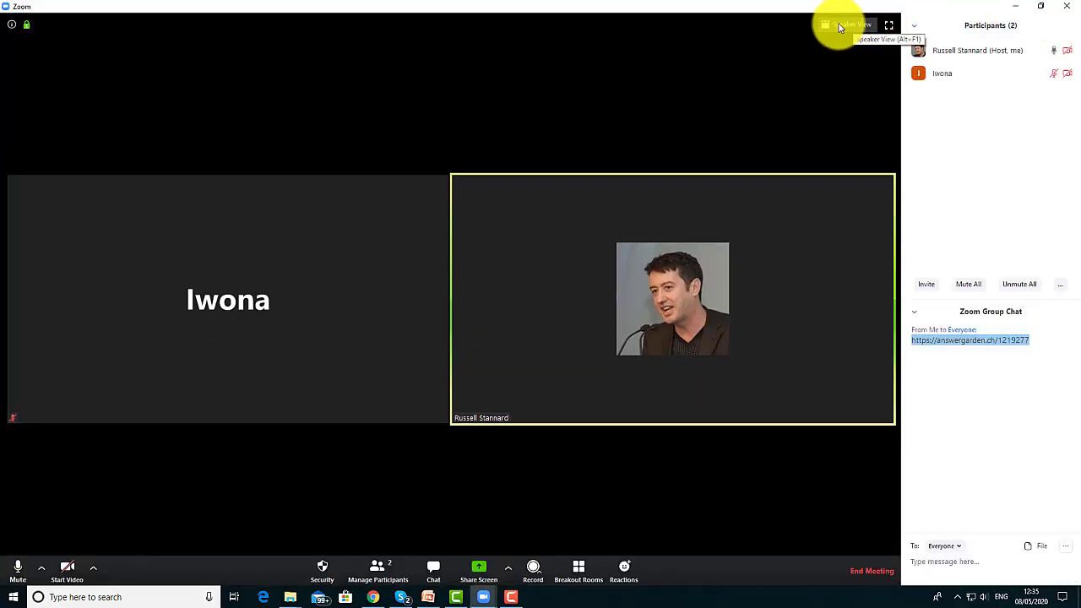
{"action": "left_click", "coordinate": [827, 29]}
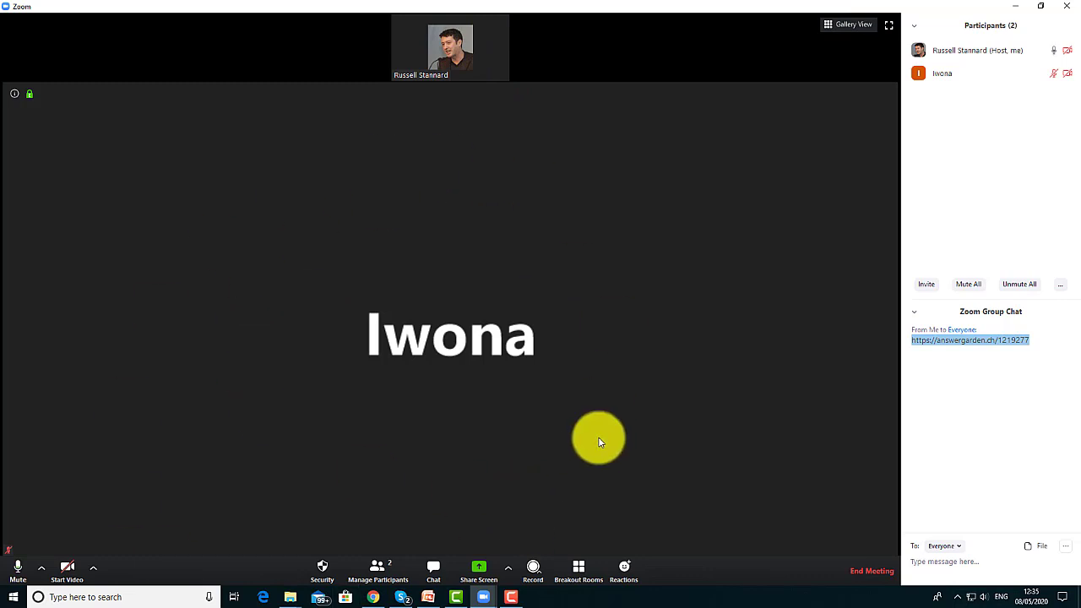
{"action": "left_click", "coordinate": [844, 25]}
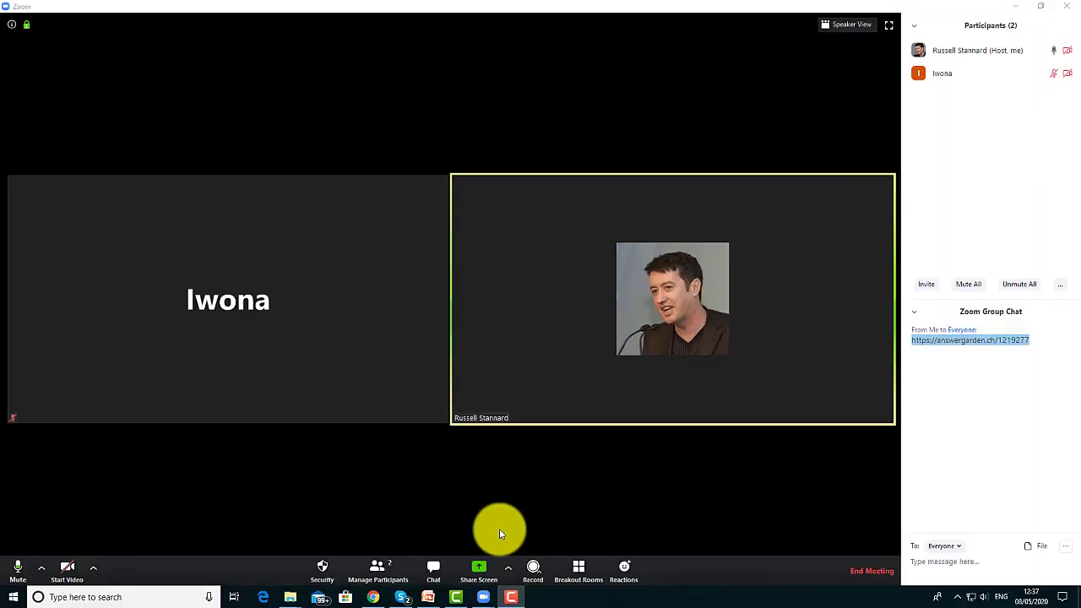
- Share the YouTube guitar-lesson window with 'Share computer sound' and 'Optimize for Video Clip' ticked
{"action": "left_click", "coordinate": [479, 573]}
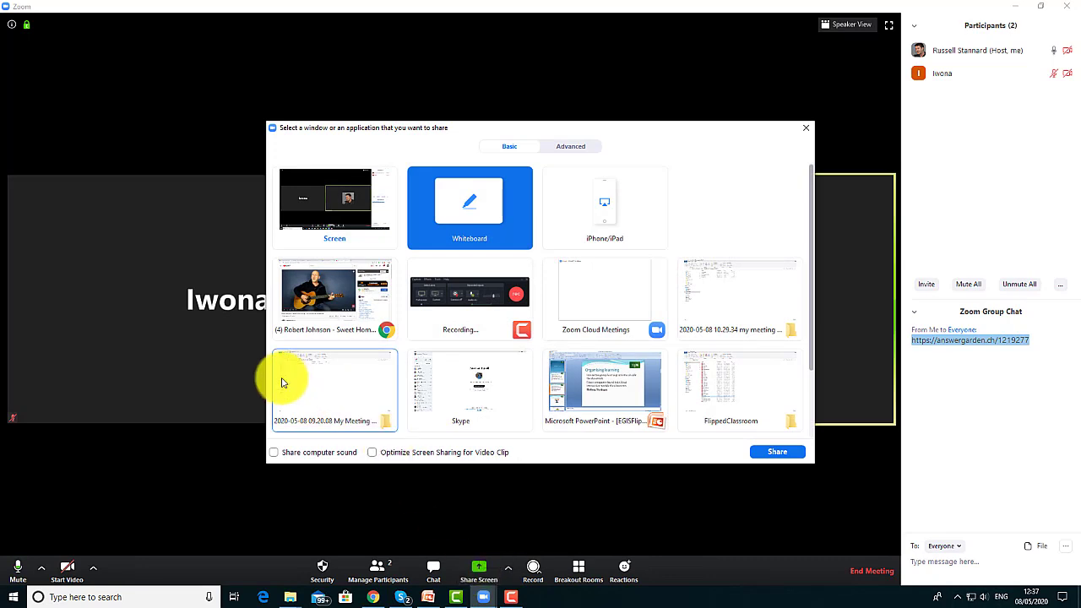
{"action": "left_click", "coordinate": [274, 456]}
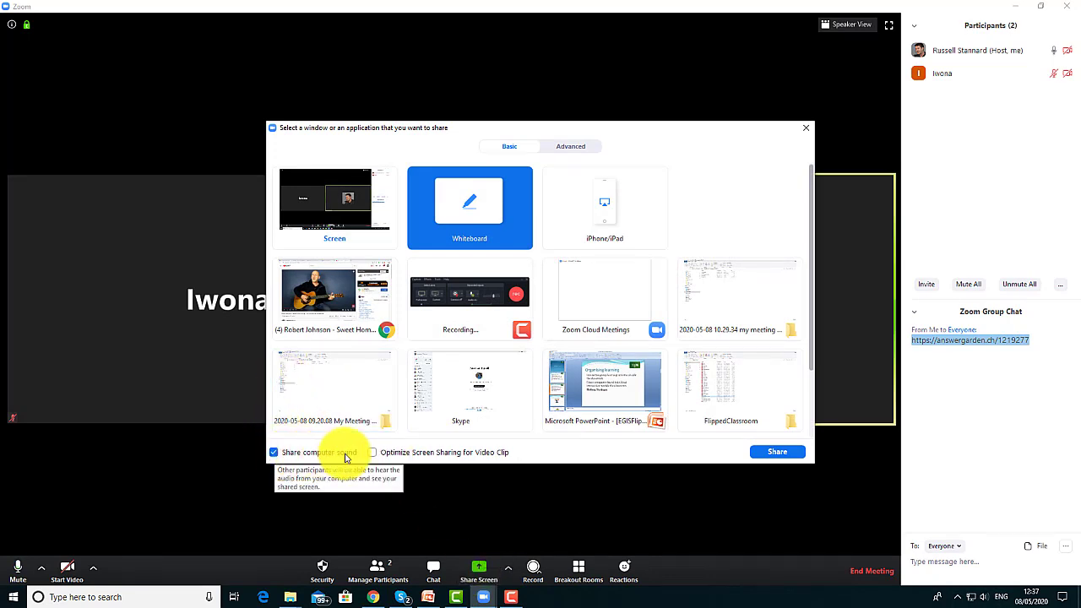
{"action": "left_click", "coordinate": [372, 453]}
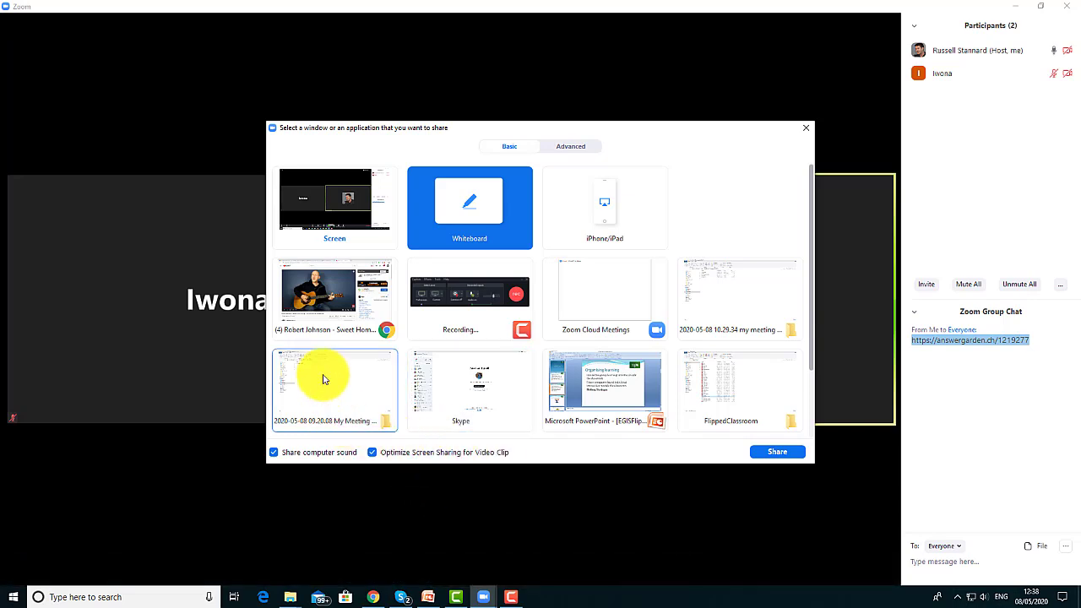
{"action": "left_click", "coordinate": [323, 286]}
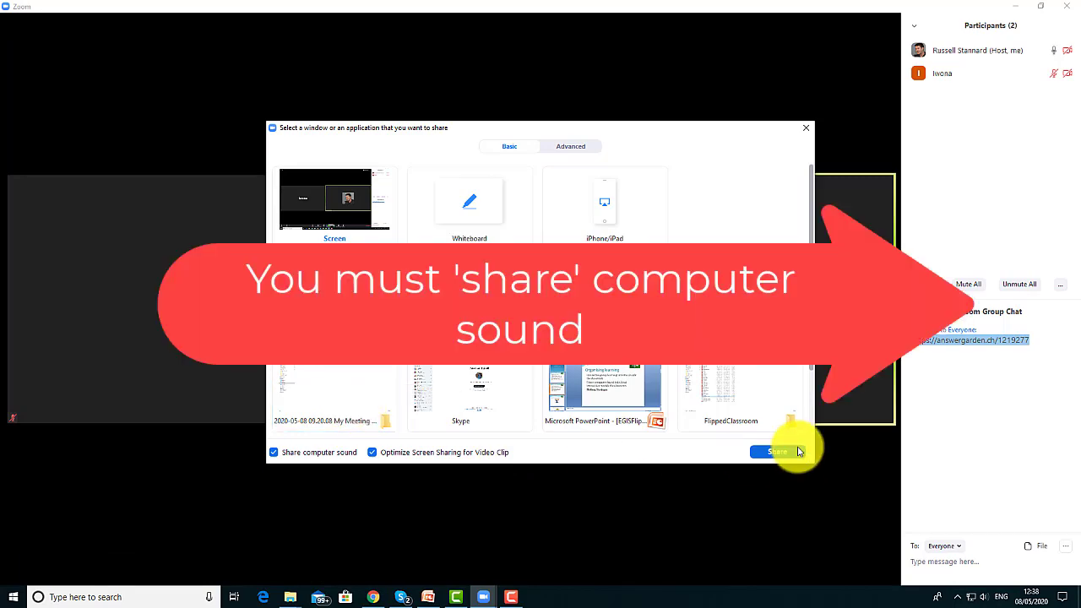
{"action": "left_click", "coordinate": [777, 453]}
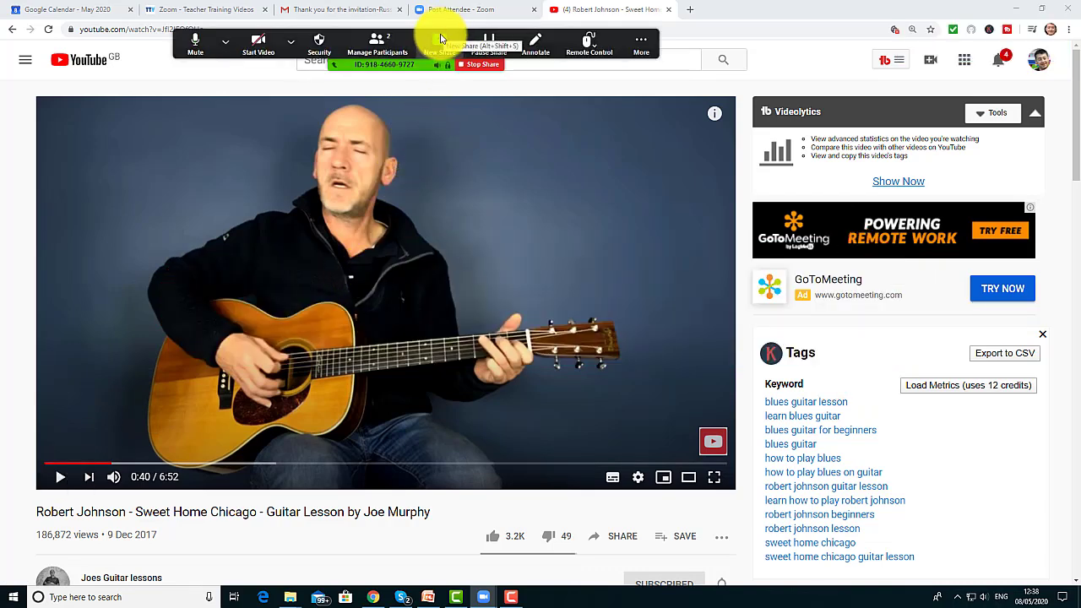
- Switch the share from the YouTube video to the Whiteboard via New Share and close its annotation toolbar
{"action": "left_click", "coordinate": [440, 43]}
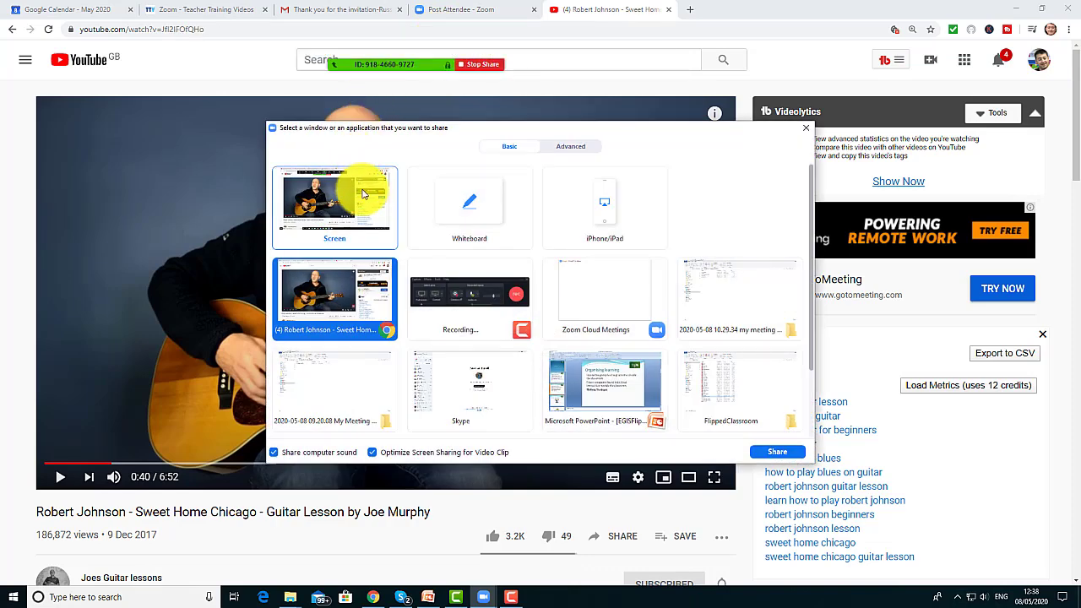
{"action": "left_click", "coordinate": [460, 200]}
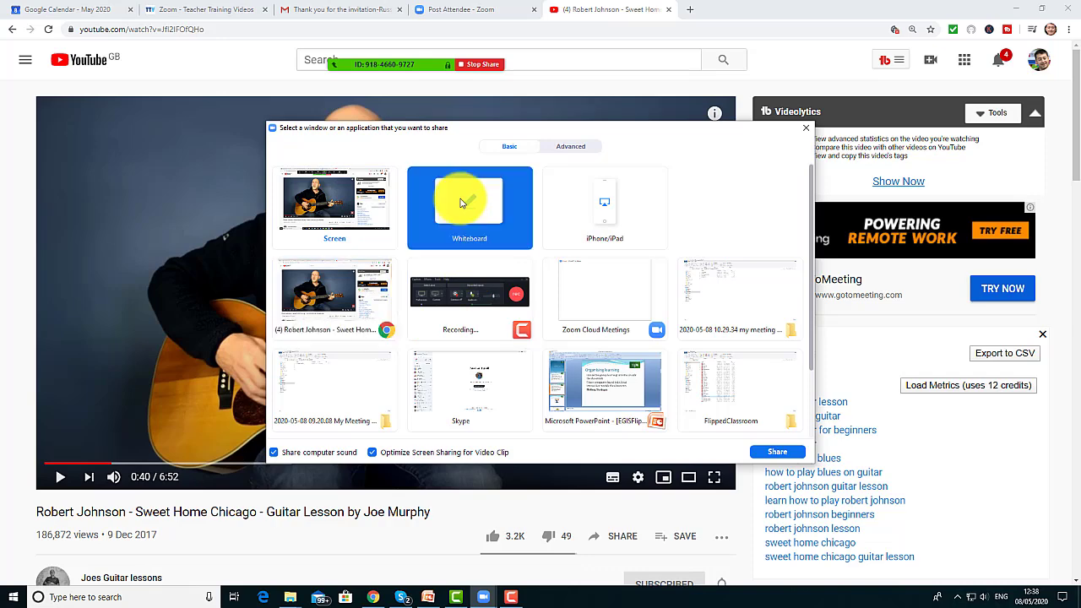
{"action": "left_click", "coordinate": [779, 451]}
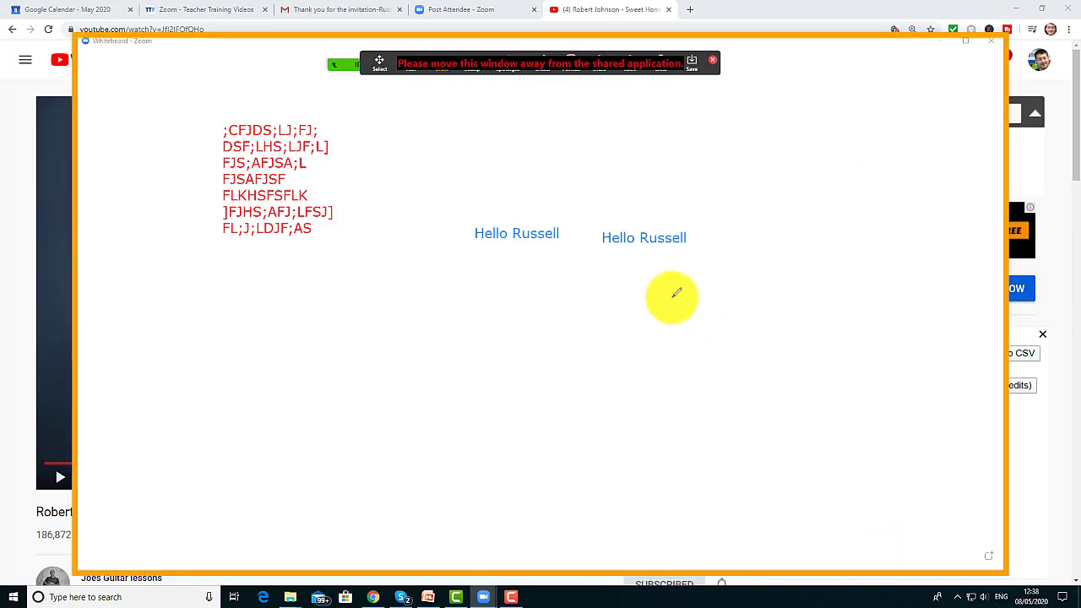
{"action": "left_click", "coordinate": [711, 61]}
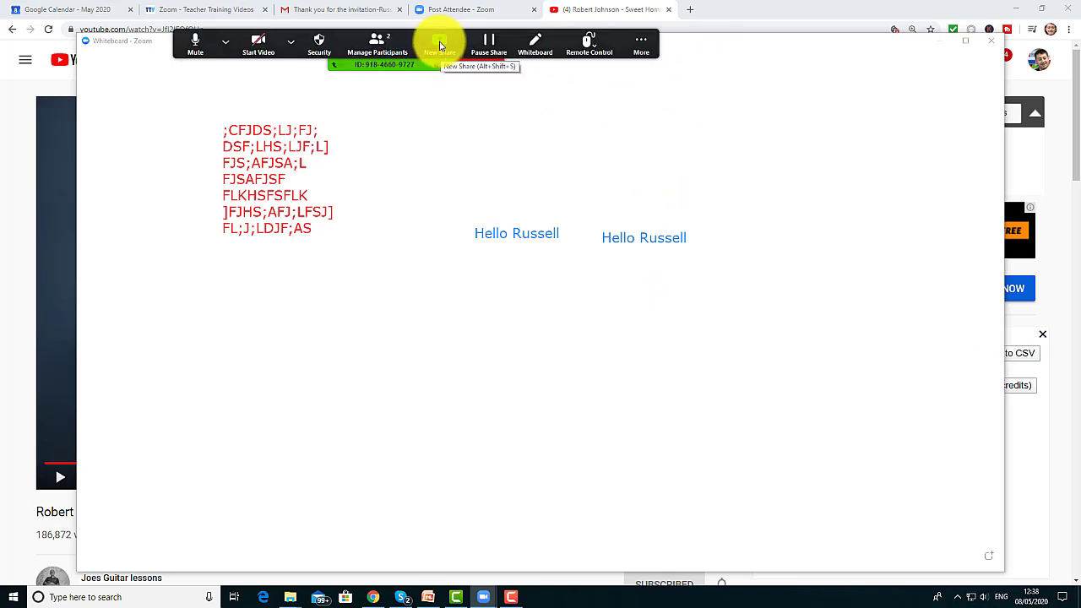
- Switch the share to the PowerPoint presentation window via New Share
{"action": "left_click", "coordinate": [437, 46]}
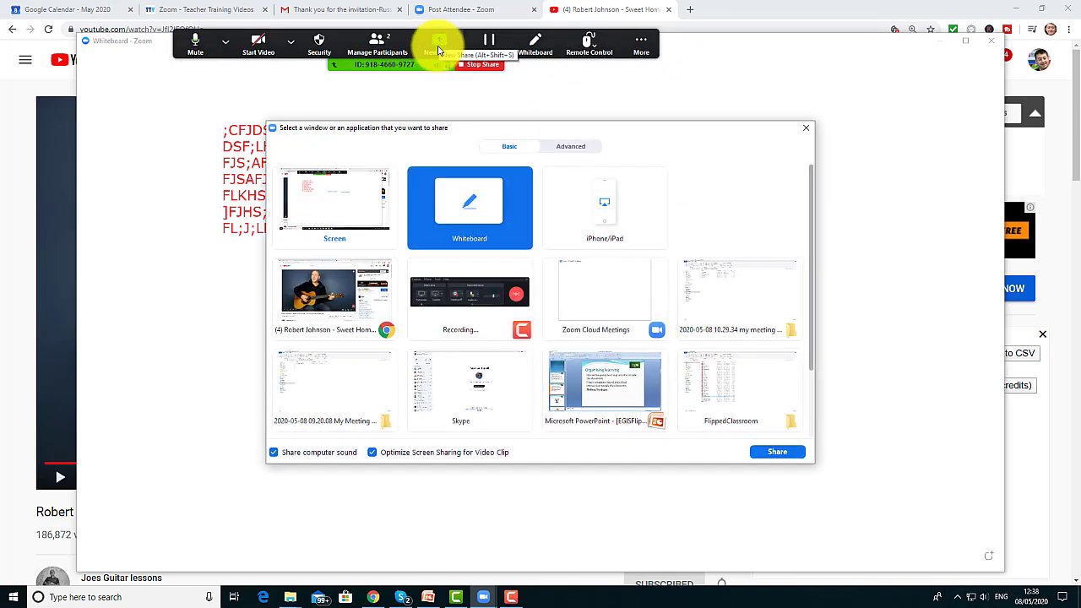
{"action": "left_click", "coordinate": [627, 384]}
{"action": "left_click", "coordinate": [777, 451]}
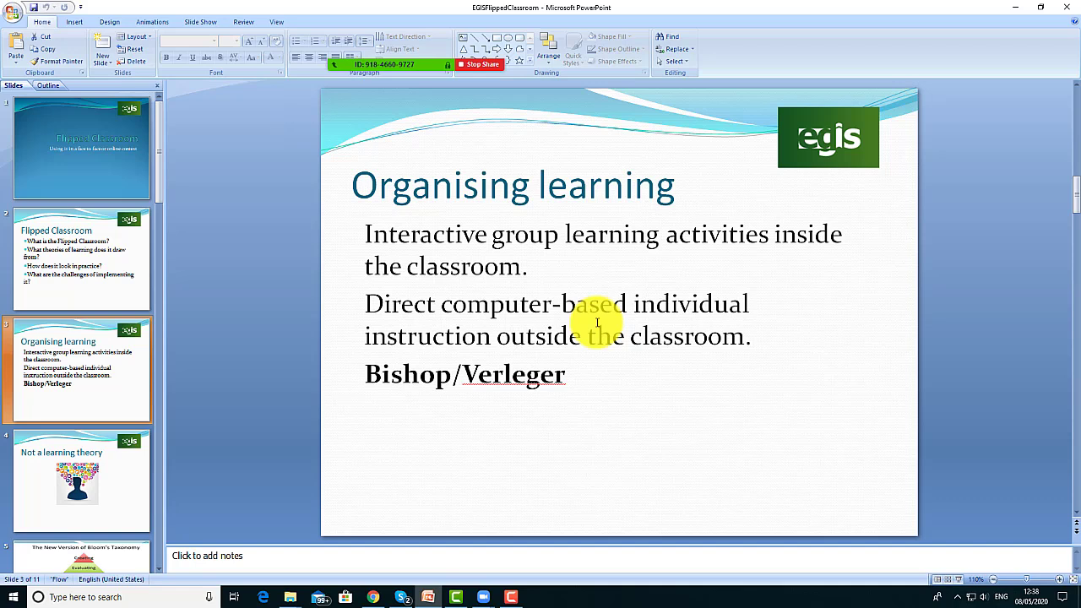
- Switch the share to the Chrome YouTube guitar-lesson window via New Share
{"action": "mouse_move", "coordinate": [423, 67]}
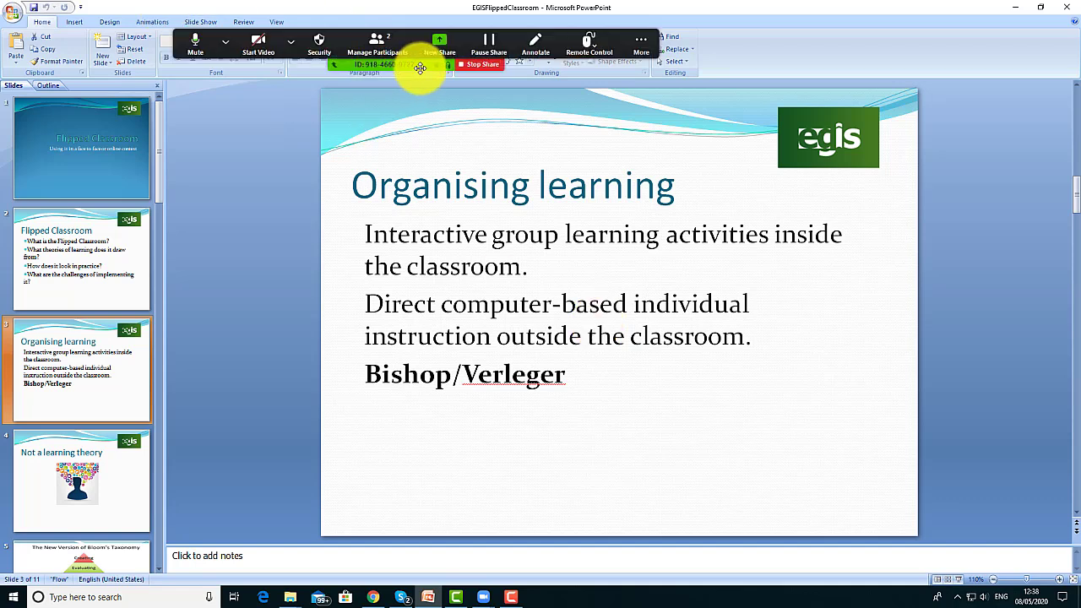
{"action": "left_click", "coordinate": [441, 43]}
{"action": "left_click", "coordinate": [461, 300]}
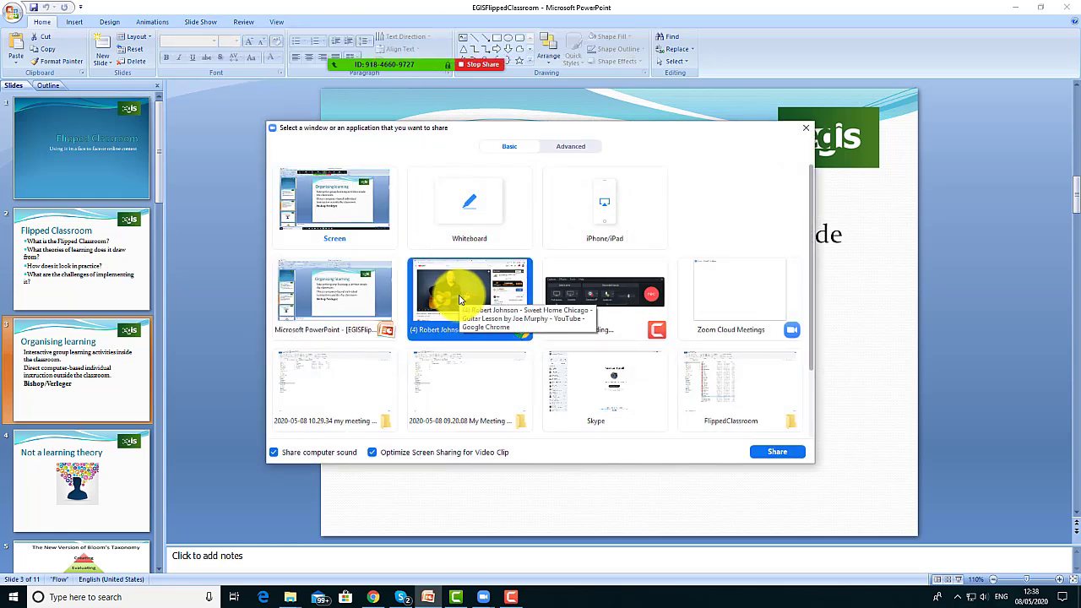
{"action": "left_click", "coordinate": [783, 454]}
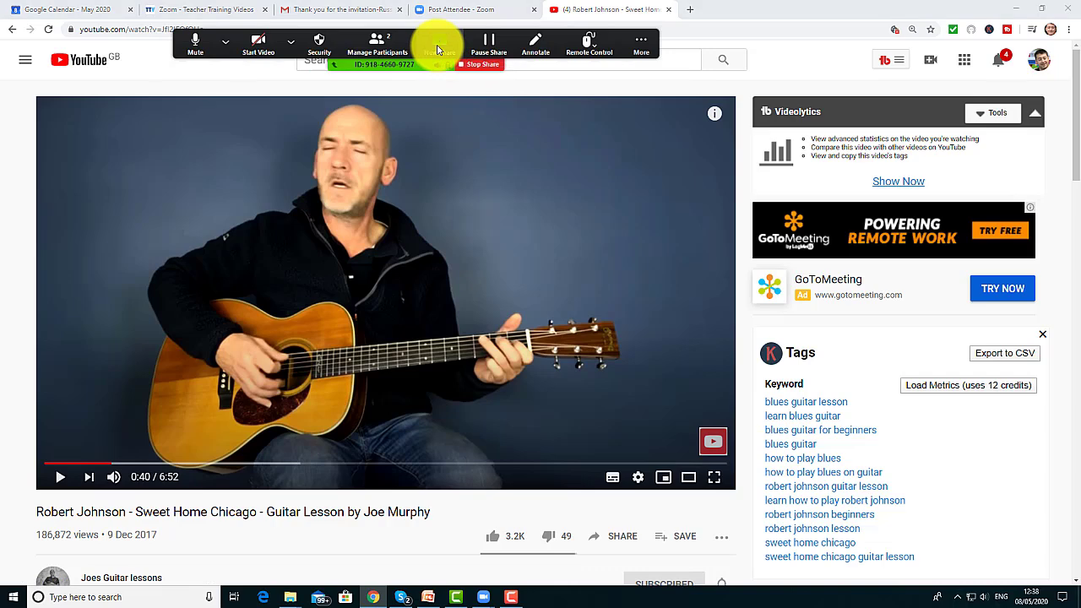
- Switch the share back to the Whiteboard via New Share
{"action": "left_click", "coordinate": [438, 46]}
{"action": "left_click", "coordinate": [460, 205]}
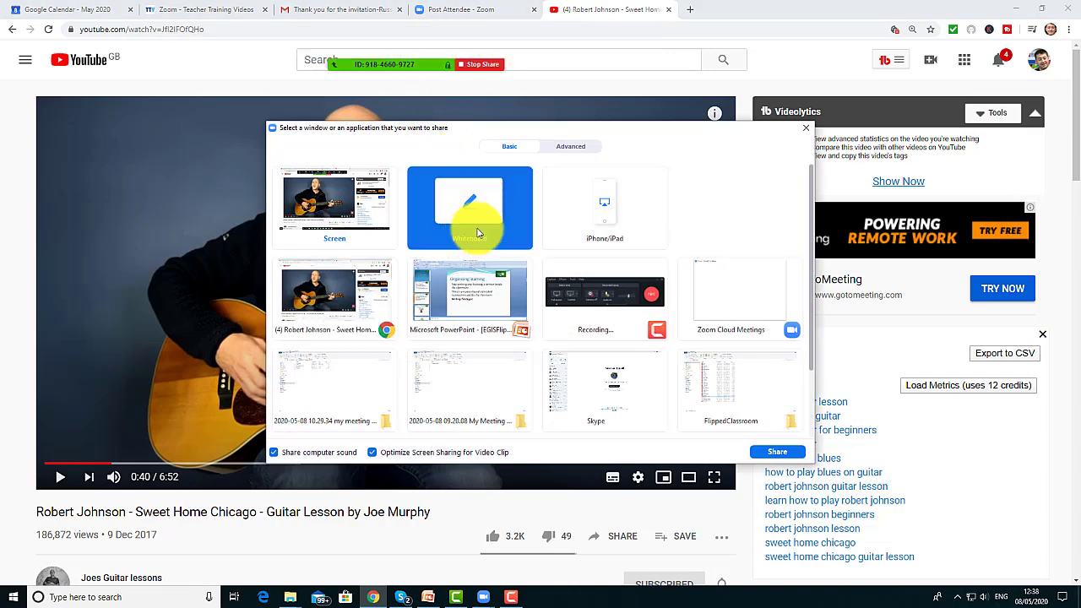
{"action": "left_click", "coordinate": [760, 450]}
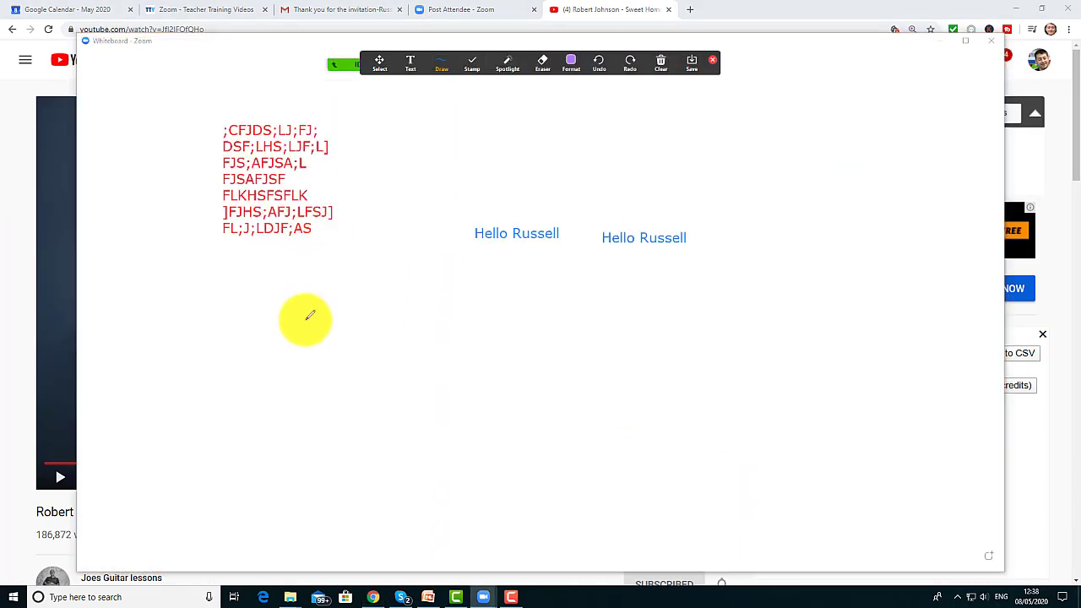
- Add a text block at the board's lower left with lines 'fsdfsdf', 'fsfas', 'fsfs', 'fsaf'
{"action": "left_click", "coordinate": [410, 60]}
{"action": "left_click", "coordinate": [212, 403]}
{"action": "type", "text": "fsdfsdf"}
{"action": "key", "text": "Return"}
{"action": "type", "text": "fsfas"}
{"action": "key", "text": "Return"}
{"action": "type", "text": "fsfs"}
{"action": "key", "text": "Return"}
{"action": "type", "text": "fsaf"}
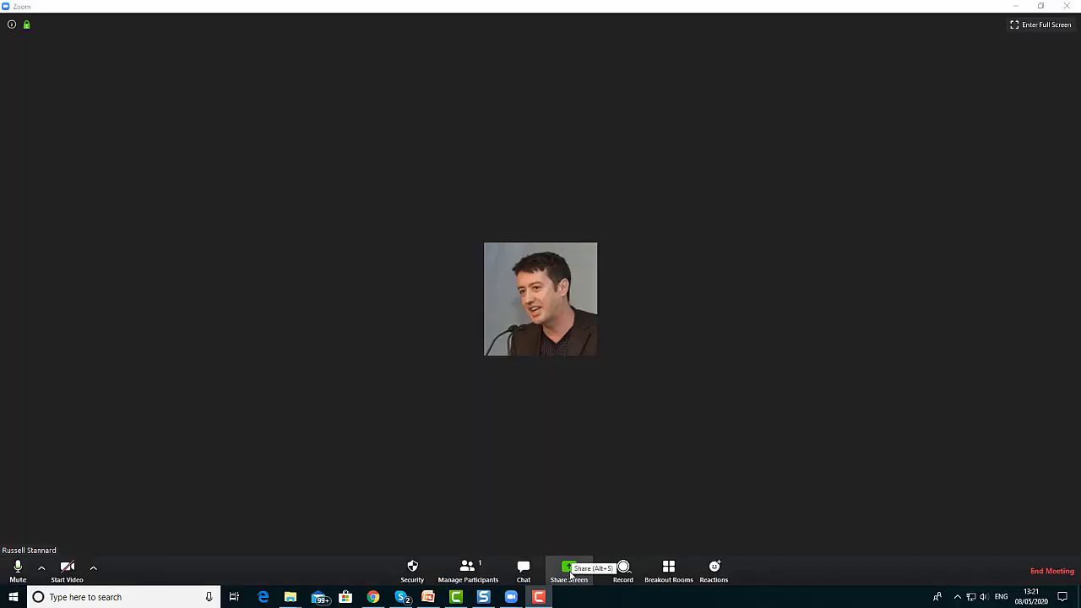
- Share the Chrome Kings & Queens window with the Tudors video, then open Chat from More
{"action": "left_click", "coordinate": [569, 574]}
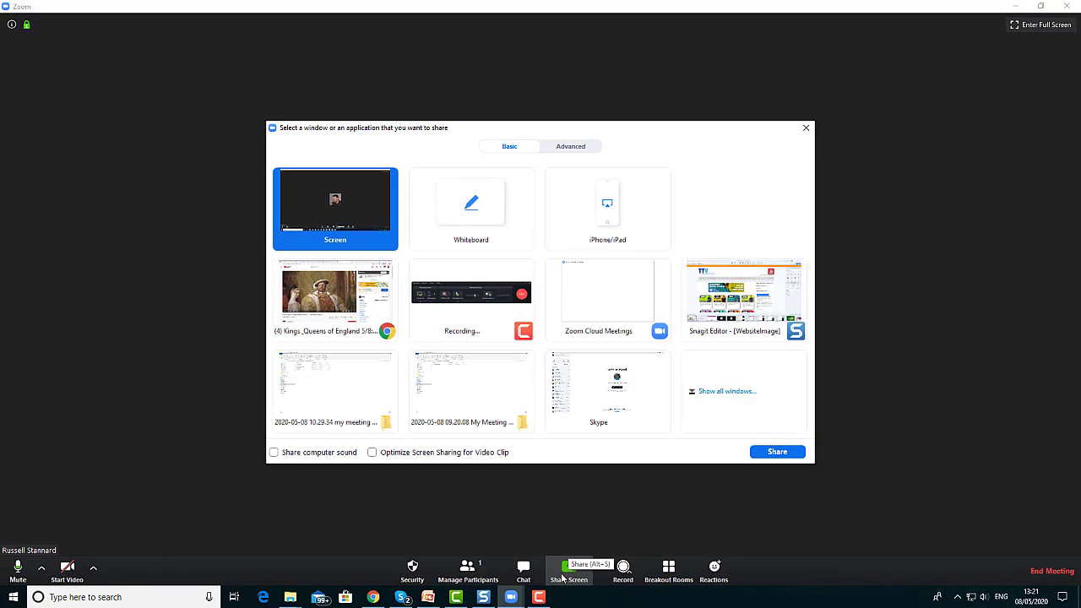
{"action": "left_click", "coordinate": [336, 294]}
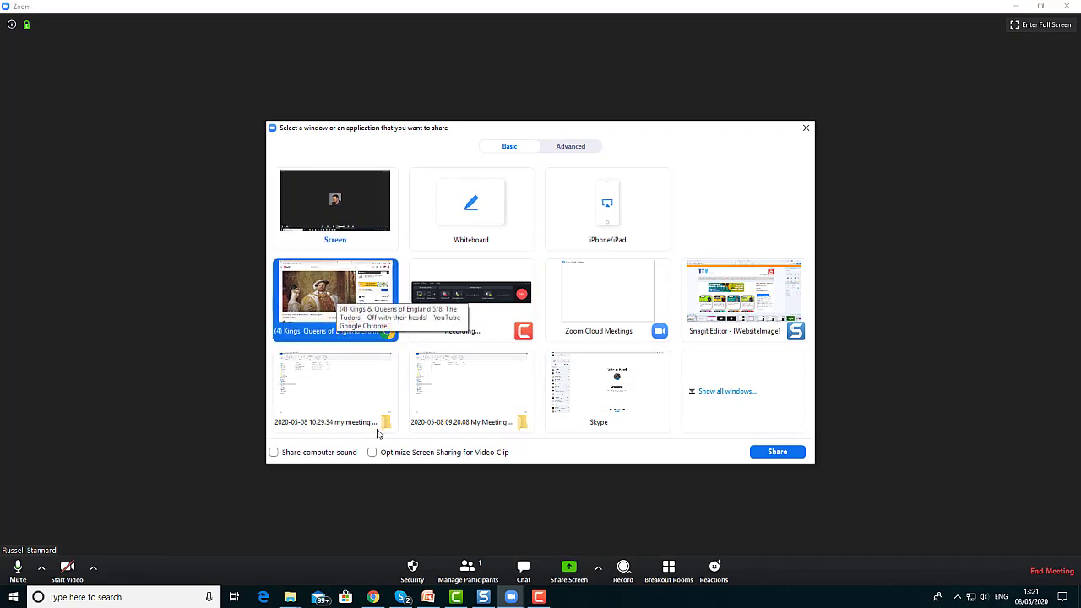
{"action": "left_click", "coordinate": [777, 453]}
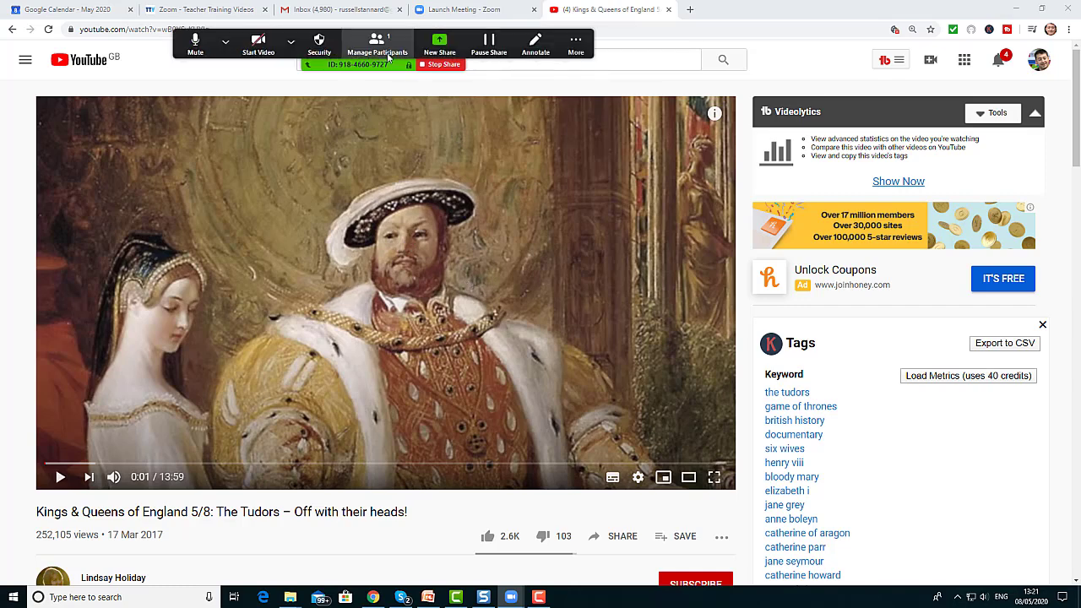
{"action": "left_click", "coordinate": [568, 46]}
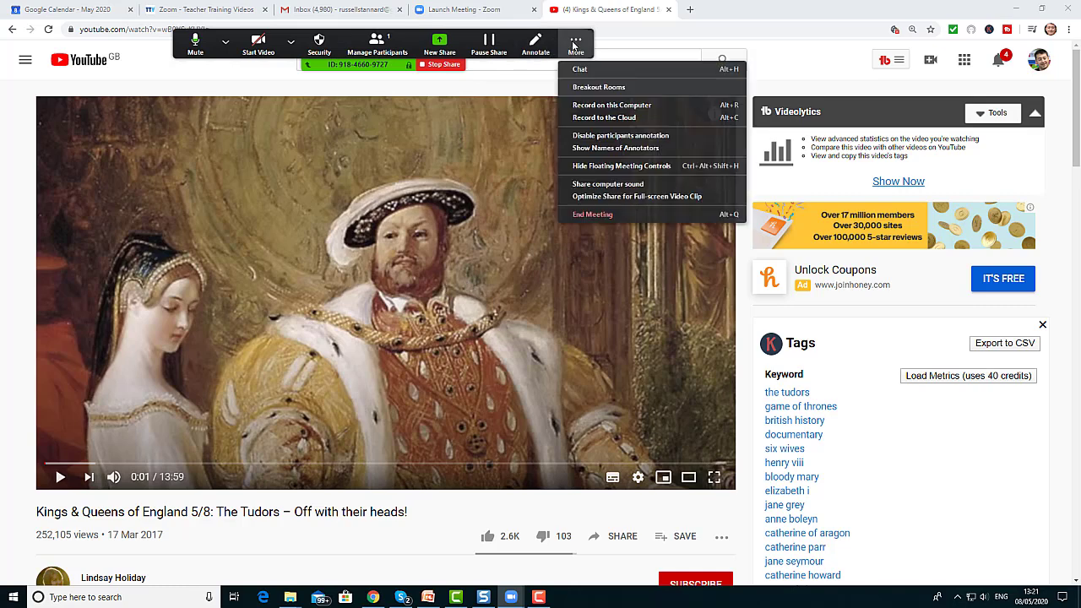
{"action": "left_click", "coordinate": [579, 69]}
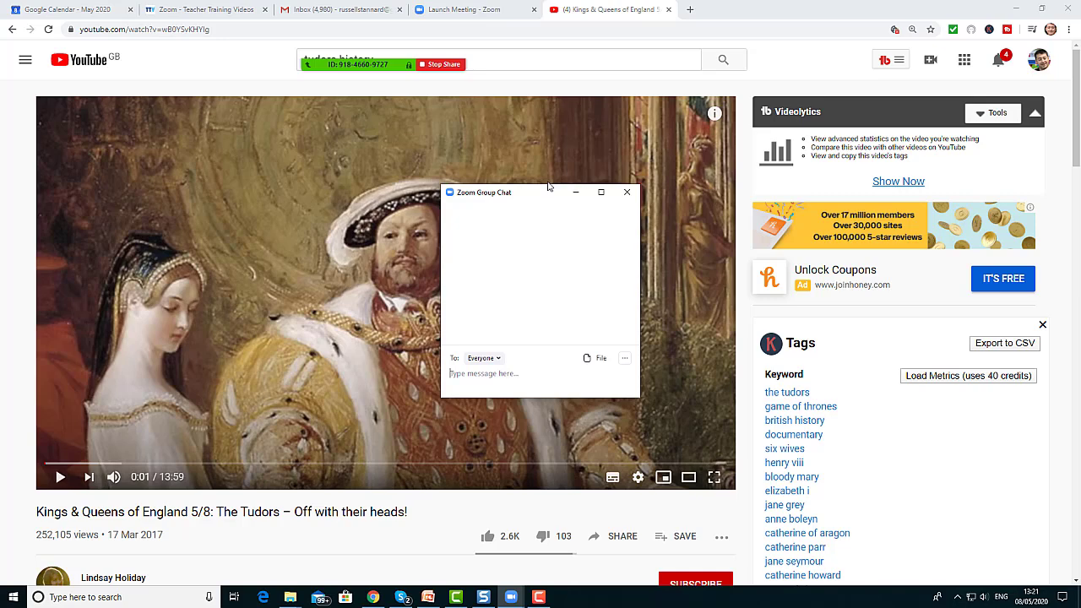
- Switch the share to a blank Whiteboard via New Share and close its annotation toolbar
{"action": "mouse_move", "coordinate": [401, 47]}
{"action": "left_click", "coordinate": [440, 42]}
{"action": "left_click", "coordinate": [464, 209]}
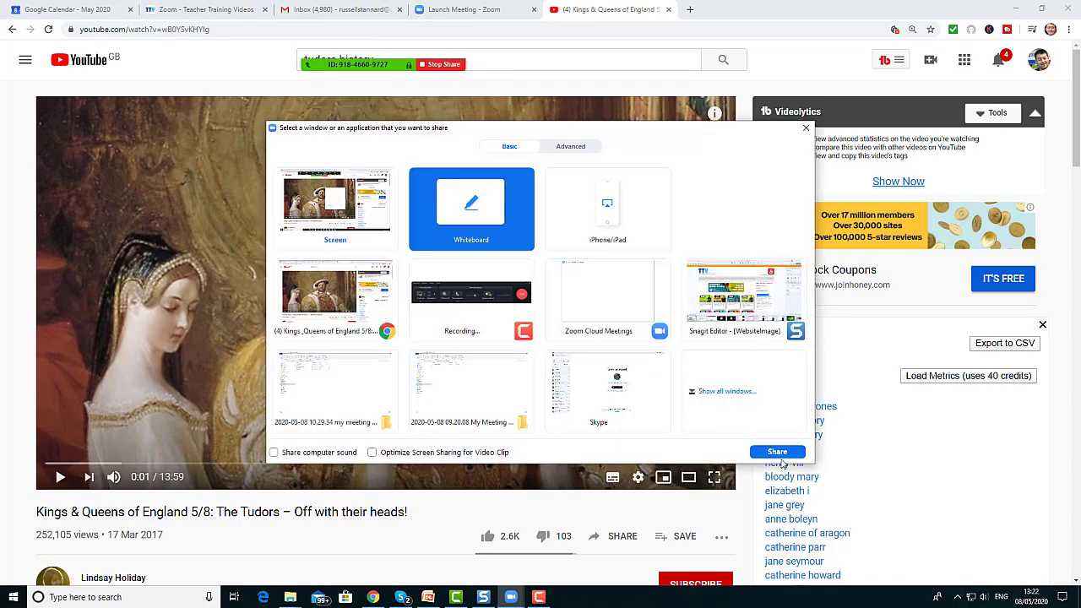
{"action": "left_click", "coordinate": [777, 453]}
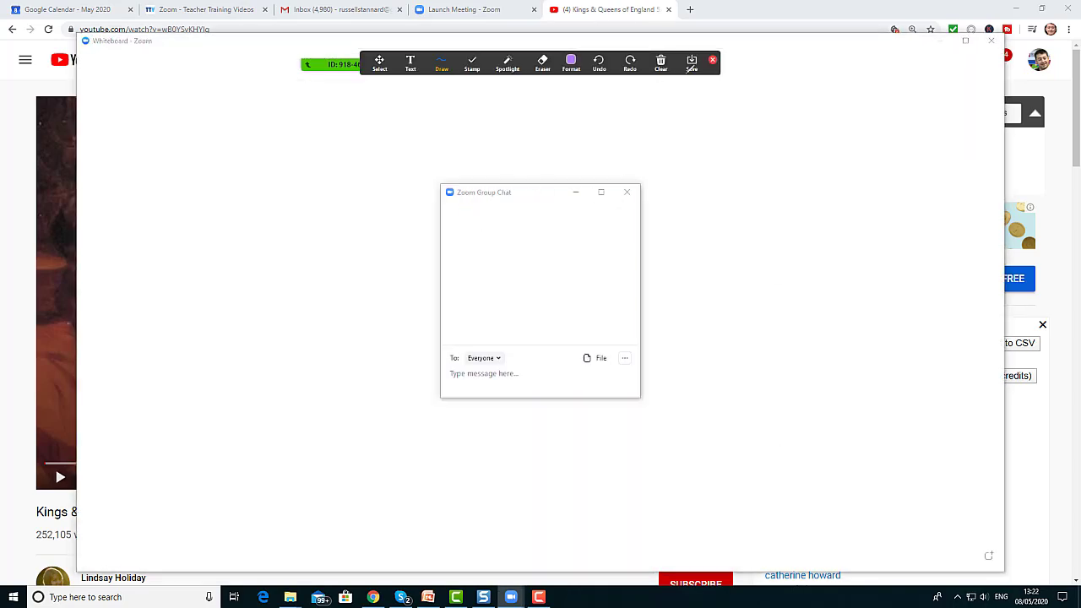
{"action": "left_click", "coordinate": [713, 60]}
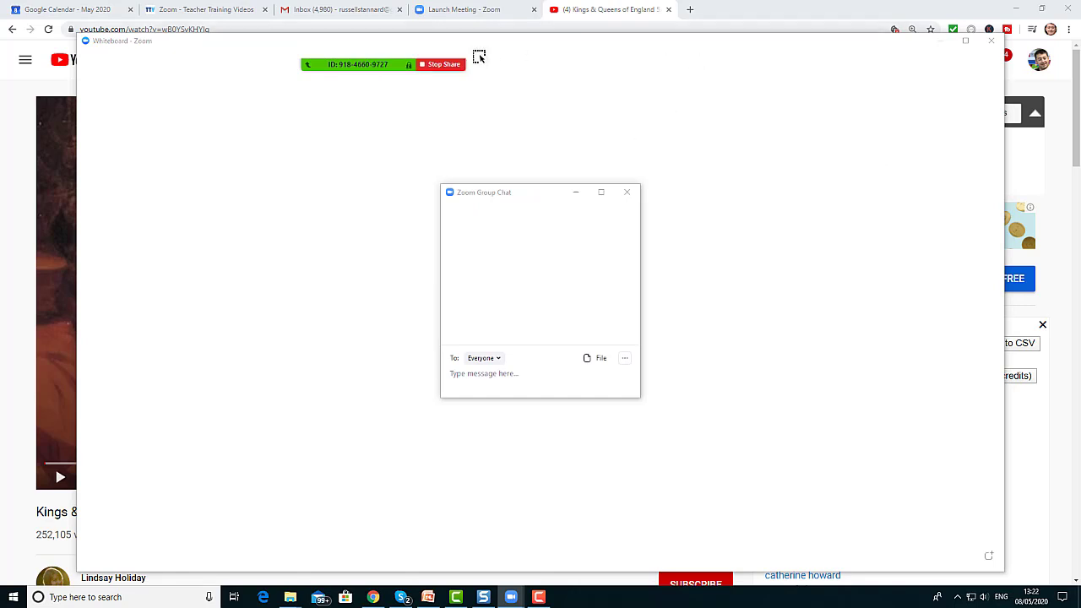
- Bring the group chat window back into focus from the More menu
{"action": "mouse_move", "coordinate": [380, 65]}
{"action": "left_click", "coordinate": [575, 44]}
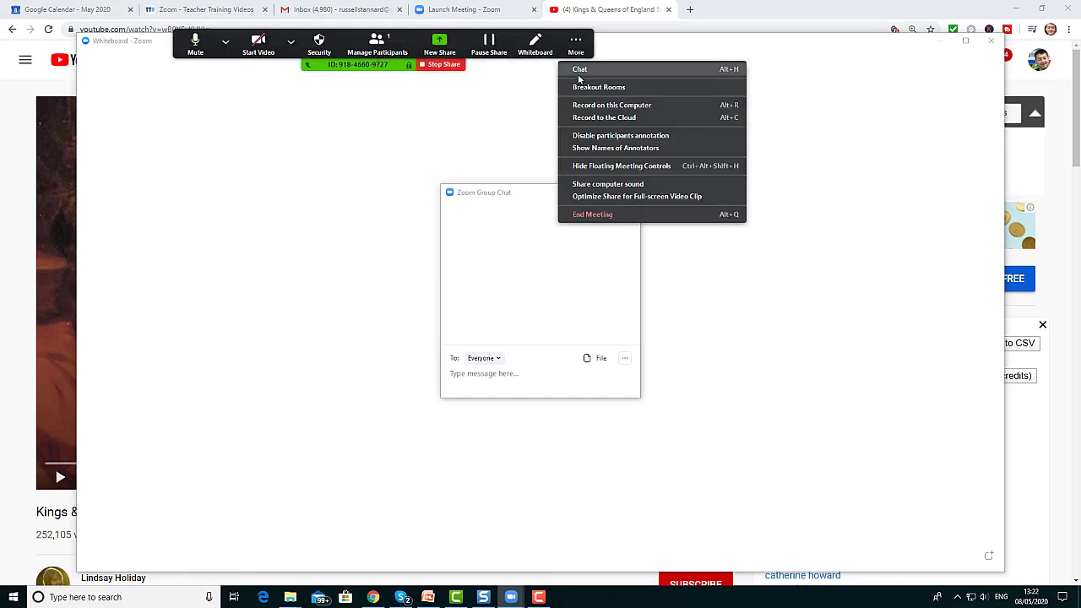
{"action": "left_click", "coordinate": [461, 139]}
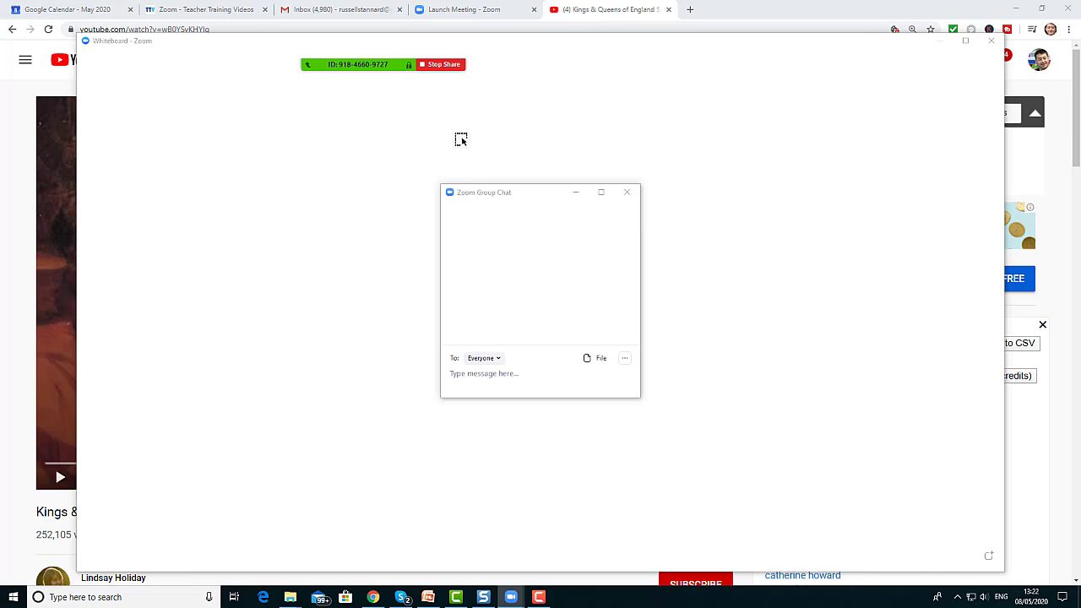